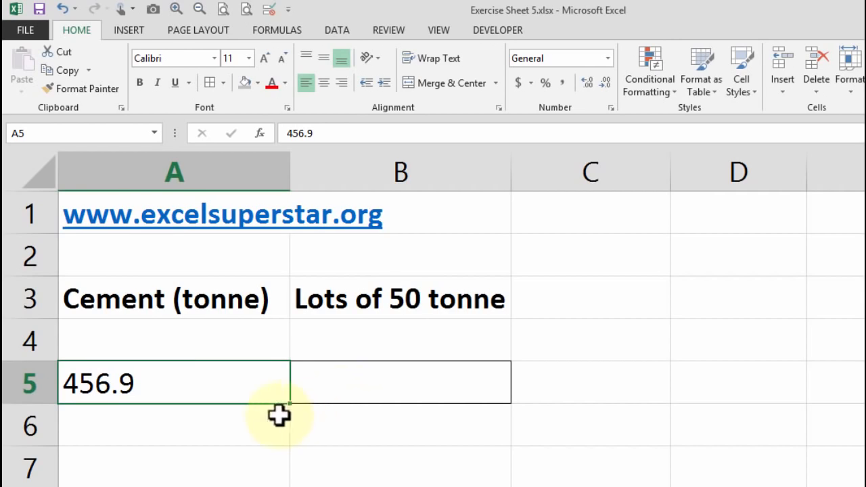
{"action": "double_click", "coordinate": [68, 377]}
{"action": "left_click_drag", "start_coordinate": [93, 390], "coordinate": [173, 389]}
{"action": "left_click", "coordinate": [174, 385]}
{"action": "left_click", "coordinate": [201, 429]}
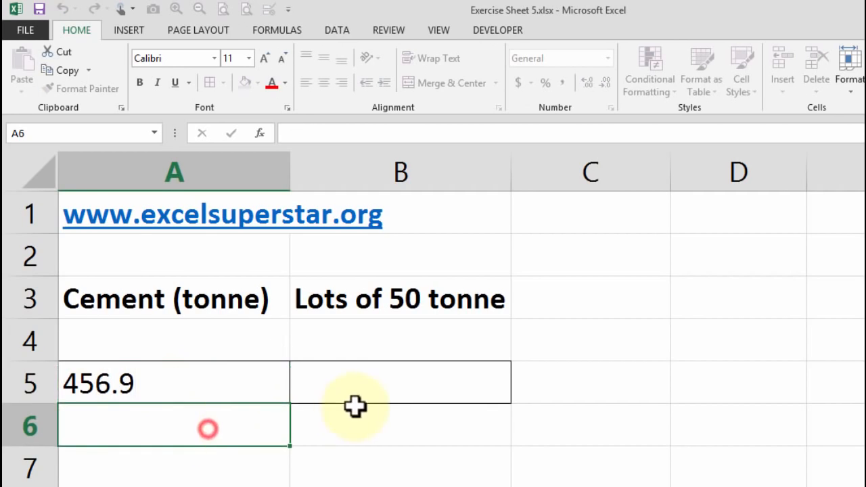
Step: Enter the formula =MROUND(A5,50) in cell B5 to round the cement quantity to the nearest multiple of 50
{"action": "left_click", "coordinate": [361, 376]}
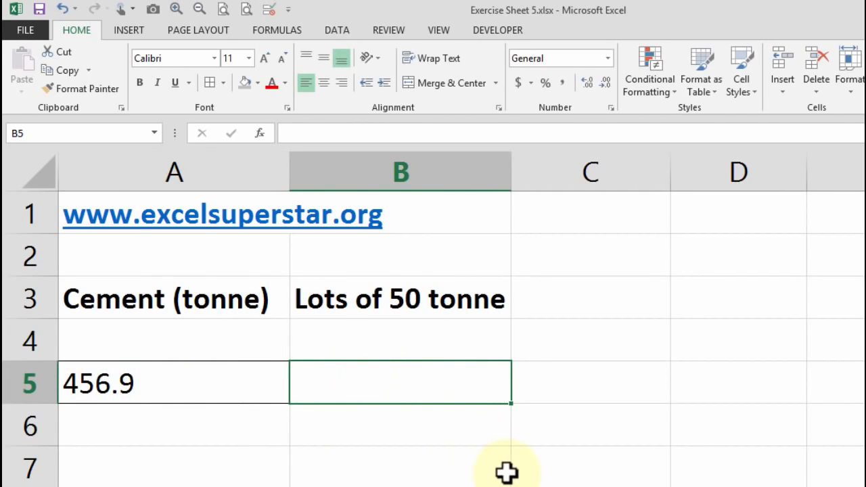
{"action": "type", "text": "=mr"}
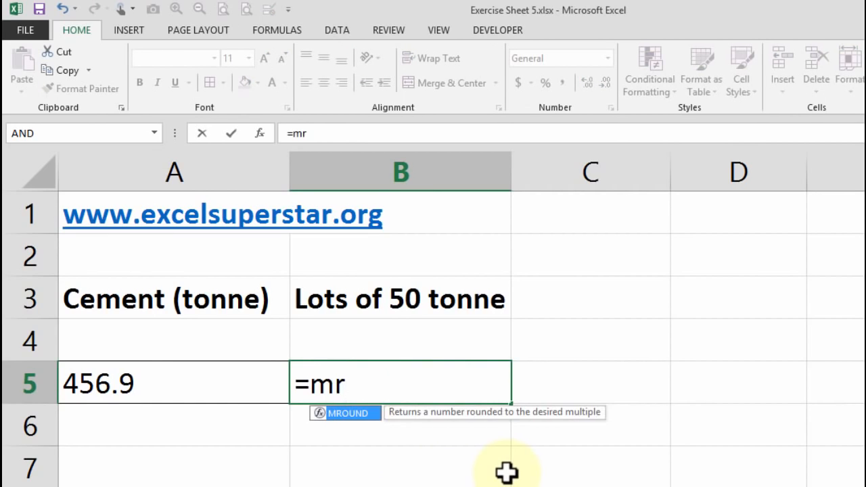
{"action": "key", "text": "Tab"}
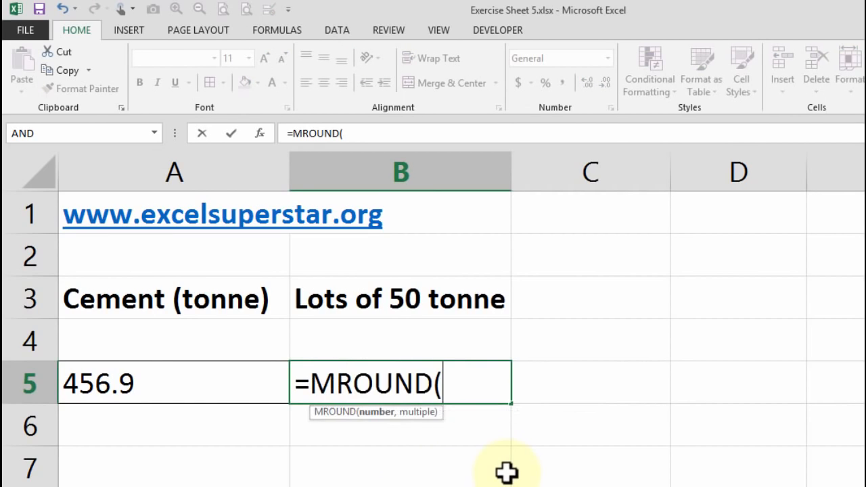
{"action": "left_click", "coordinate": [111, 377]}
{"action": "type", "text": ",50"}
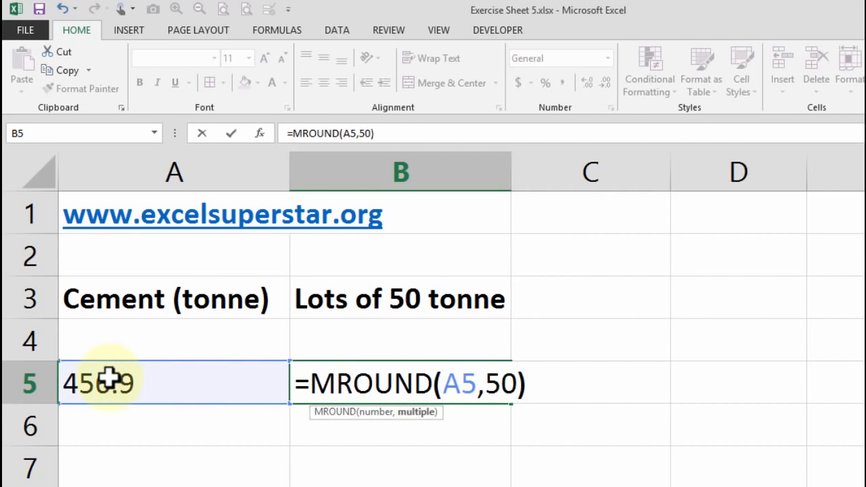
{"action": "key", "text": "Return"}
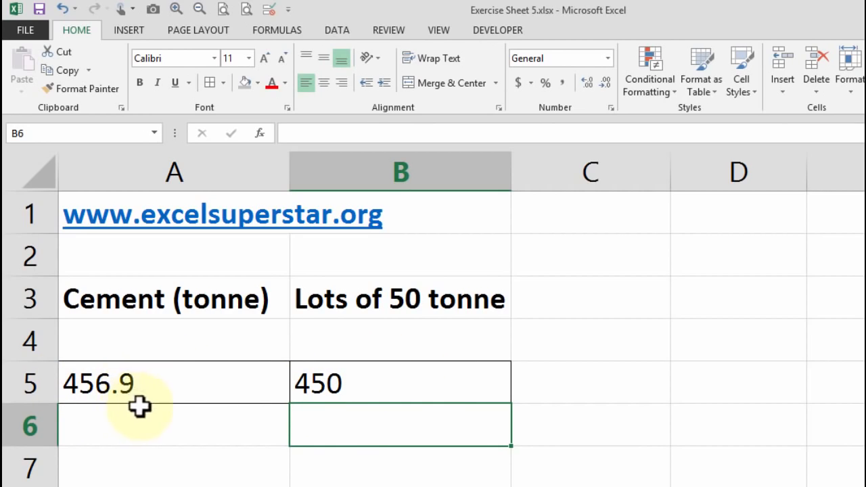
Step: Change the cement quantity in cell A5 to 476.9
{"action": "double_click", "coordinate": [81, 390]}
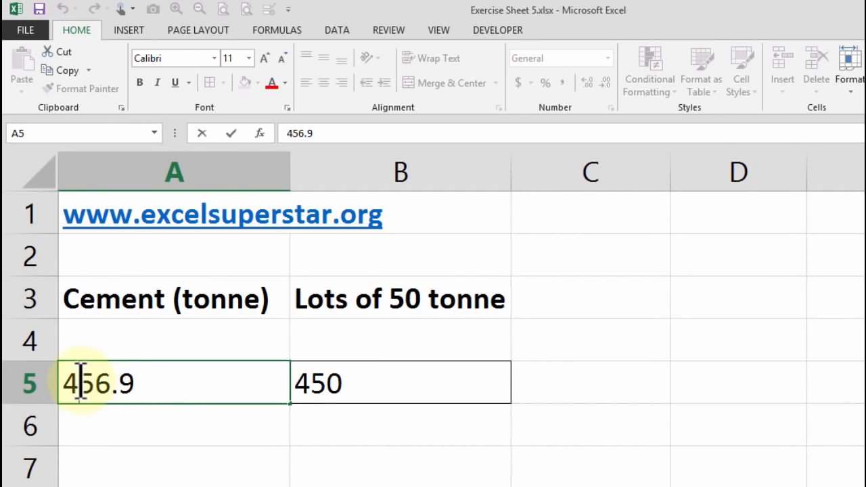
{"action": "left_click_drag", "start_coordinate": [82, 390], "coordinate": [91, 385]}
{"action": "type", "text": "7"}
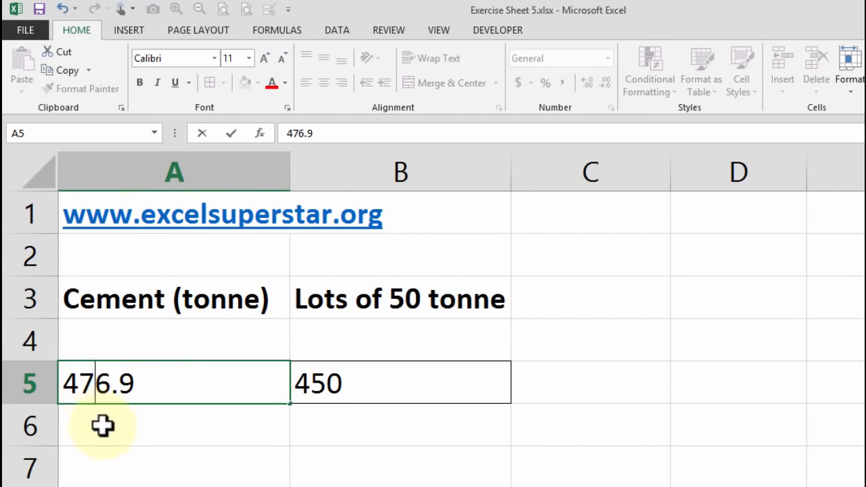
{"action": "left_click", "coordinate": [171, 432]}
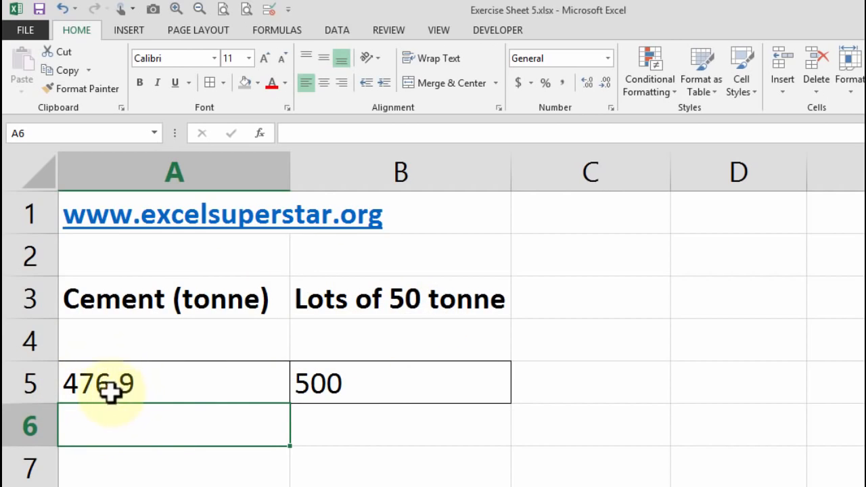
Step: Examine the MROUND formula in cell B5 and leave it as it is
{"action": "double_click", "coordinate": [338, 383]}
{"action": "left_click_drag", "start_coordinate": [311, 383], "coordinate": [532, 369]}
{"action": "left_click", "coordinate": [434, 385]}
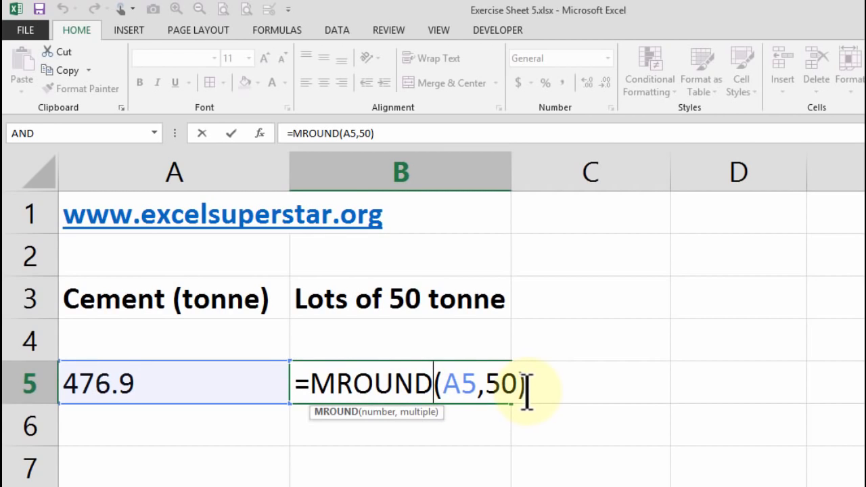
{"action": "key", "text": "ctrl+Return"}
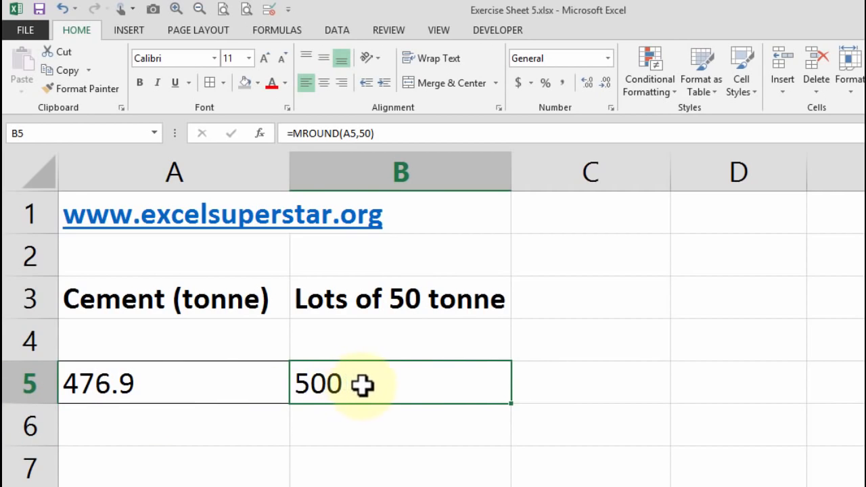
Step: Replace the formula in B5 with a ROUNDDOWN of cell A5 using -5 as the number of digits
{"action": "type", "text": "=round"}
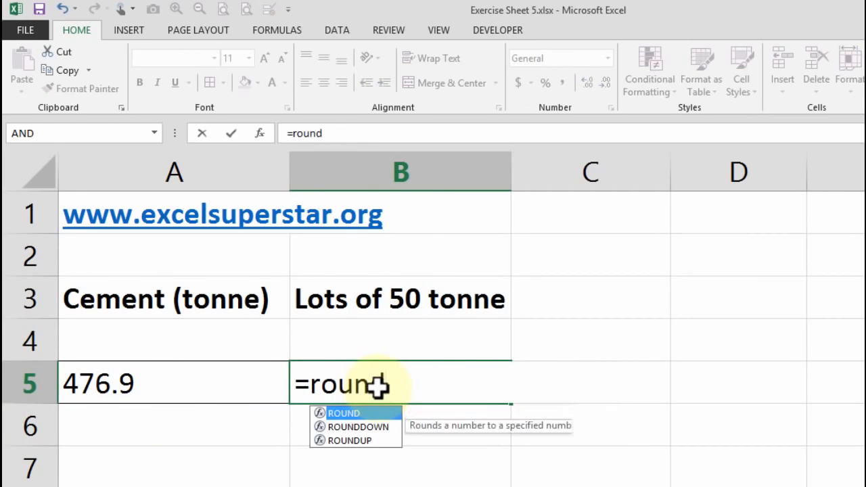
{"action": "key", "text": "Down"}
{"action": "key", "text": "Tab"}
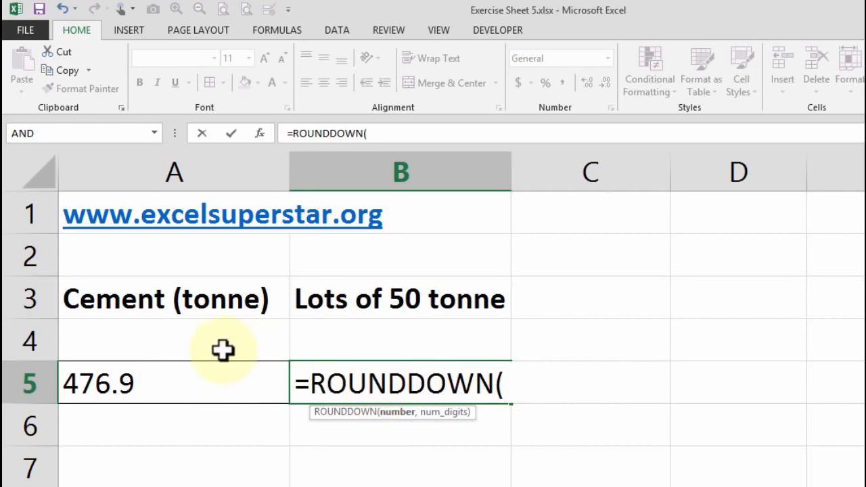
{"action": "left_click", "coordinate": [143, 384]}
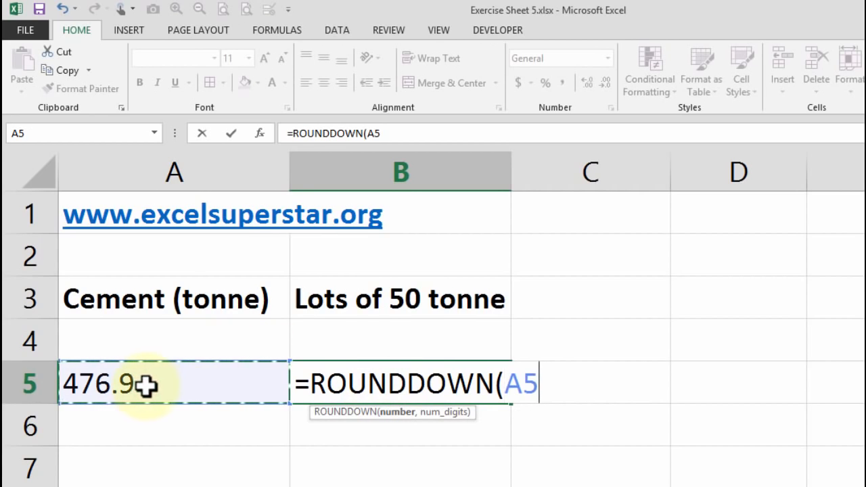
{"action": "type", "text": ",-5"}
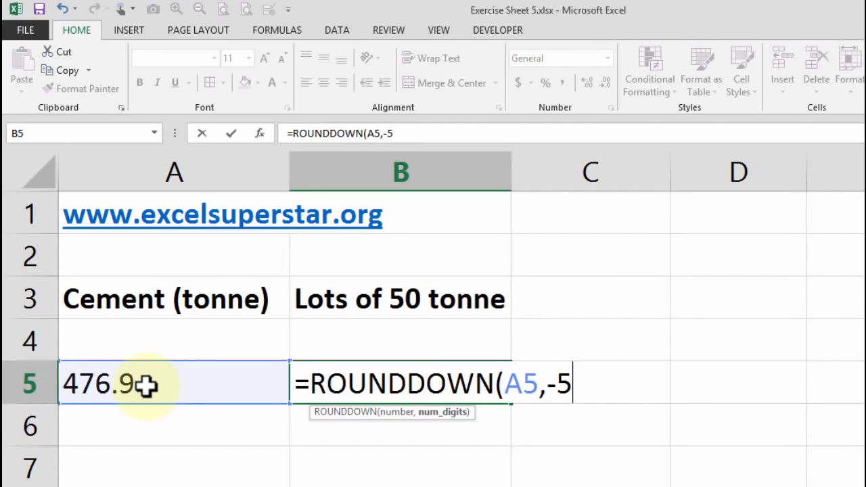
{"action": "key", "text": "Return"}
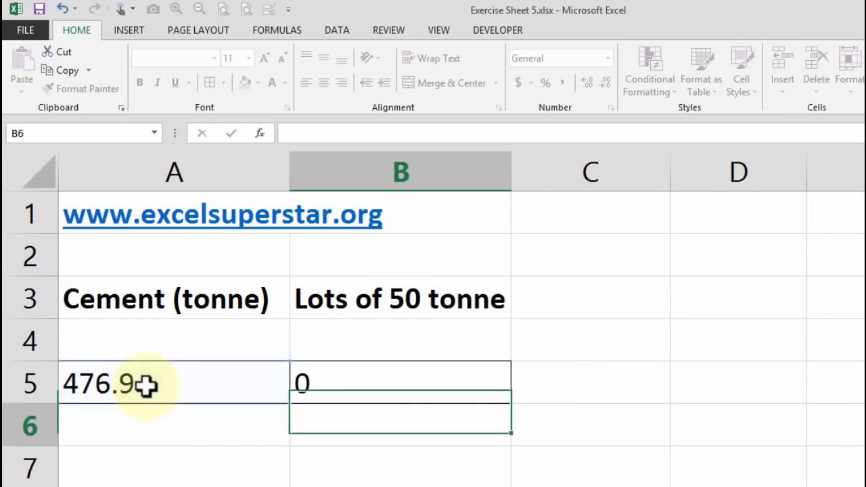
Step: Remove the arguments of the ROUNDDOWN formula in B5 and enter A5/50 as its number argument
{"action": "left_click", "coordinate": [497, 383]}
{"action": "double_click", "coordinate": [497, 383]}
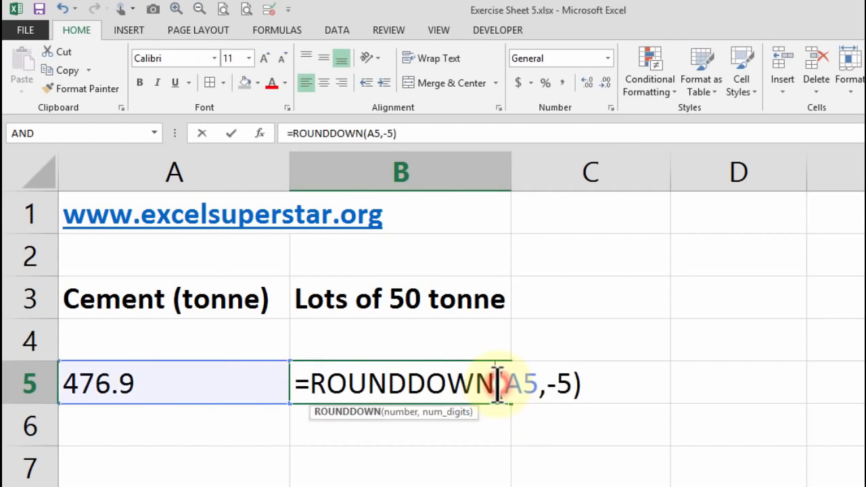
{"action": "left_click_drag", "start_coordinate": [550, 383], "coordinate": [609, 386]}
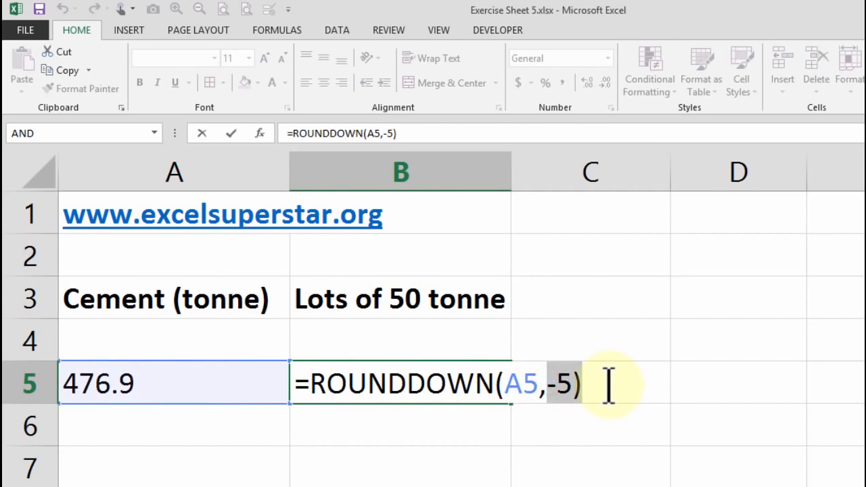
{"action": "left_click", "coordinate": [507, 382], "text": "shift"}
{"action": "key", "text": "Delete"}
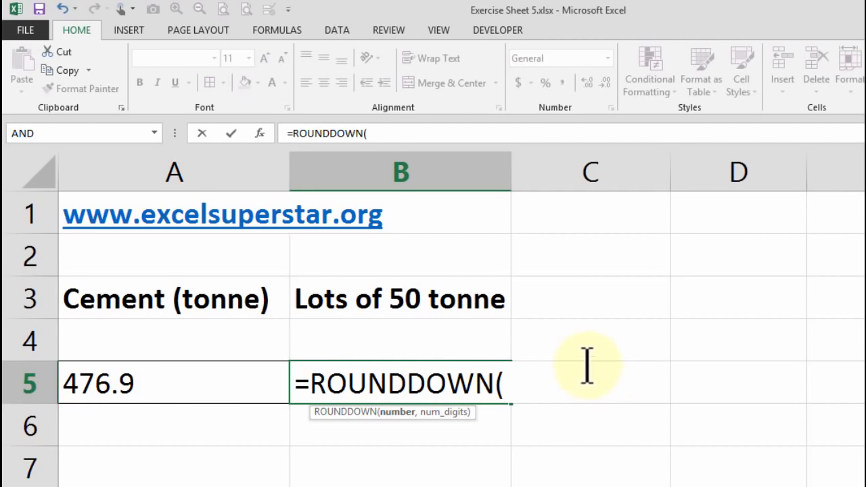
{"action": "left_click_drag", "start_coordinate": [410, 379], "coordinate": [507, 389]}
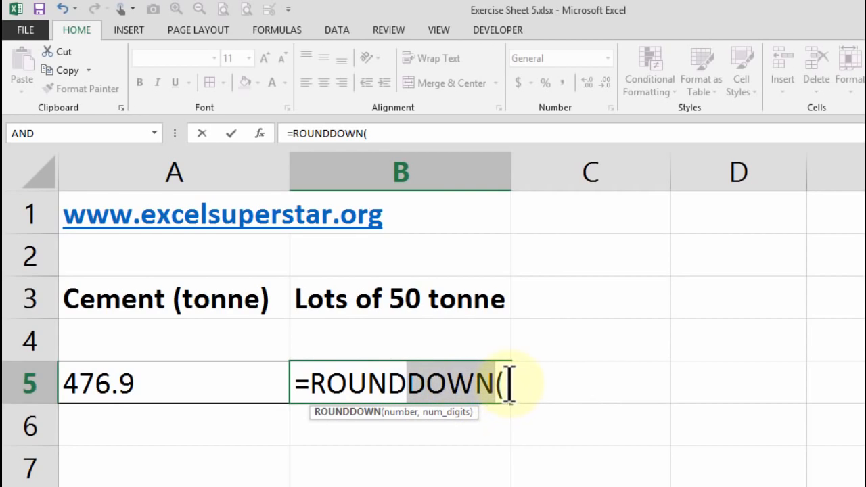
{"action": "left_click", "coordinate": [509, 385]}
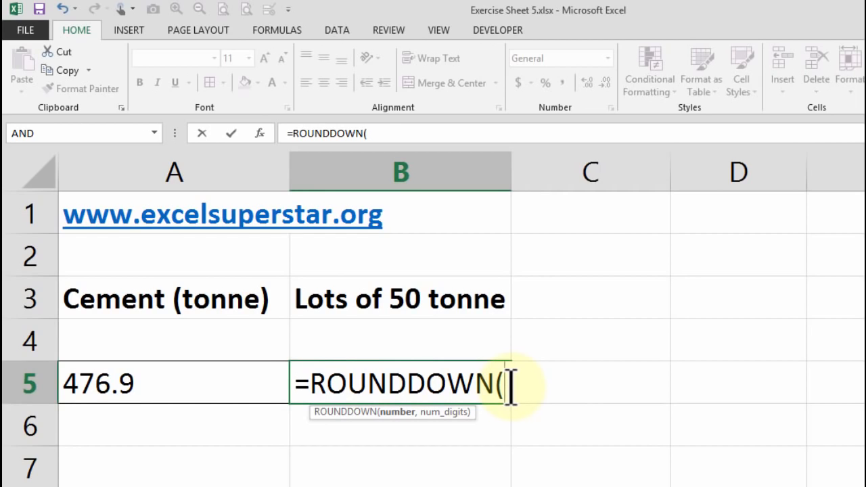
{"action": "left_click", "coordinate": [182, 390]}
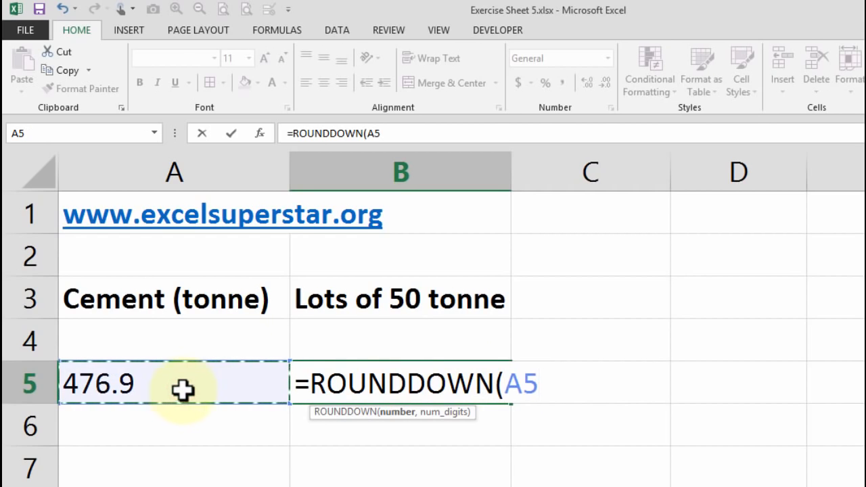
{"action": "type", "text": "/"}
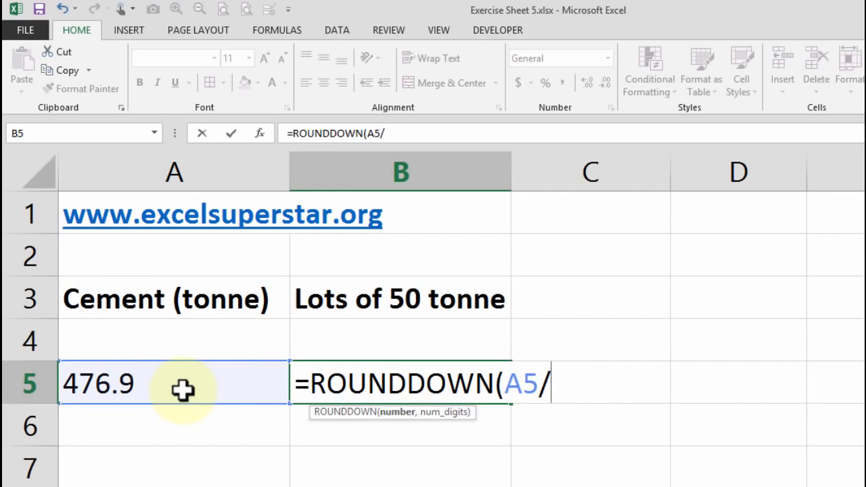
{"action": "type", "text": "50"}
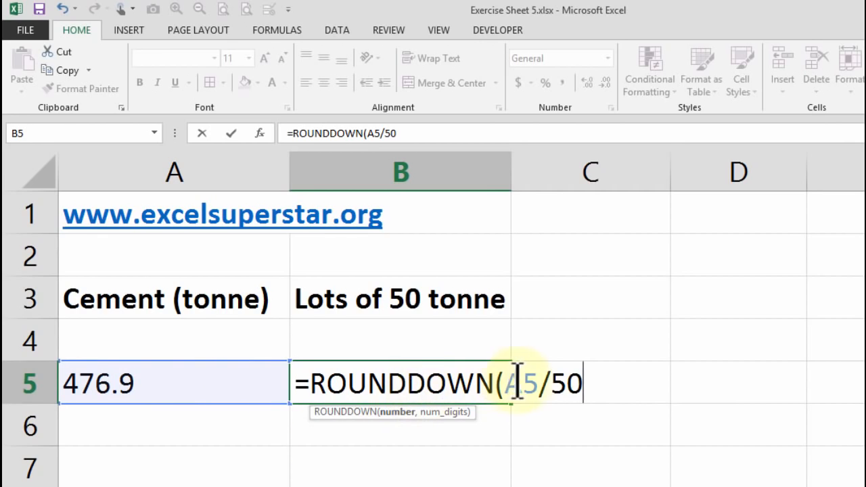
Step: Copy A5/50, keep the unfinished B5 formula as text with a leading space, and calculate =A5/50 in B6
{"action": "left_click_drag", "start_coordinate": [510, 372], "coordinate": [599, 373]}
{"action": "key", "text": "ctrl+c"}
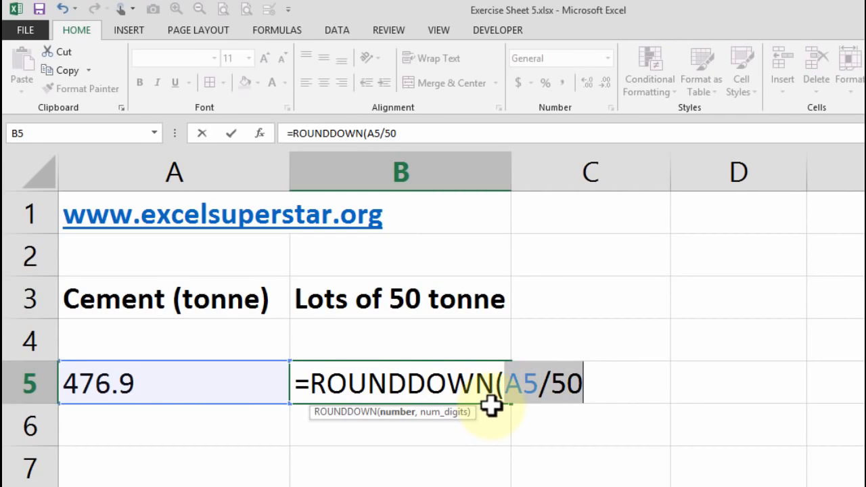
{"action": "left_click", "coordinate": [297, 383]}
{"action": "key", "text": "Return"}
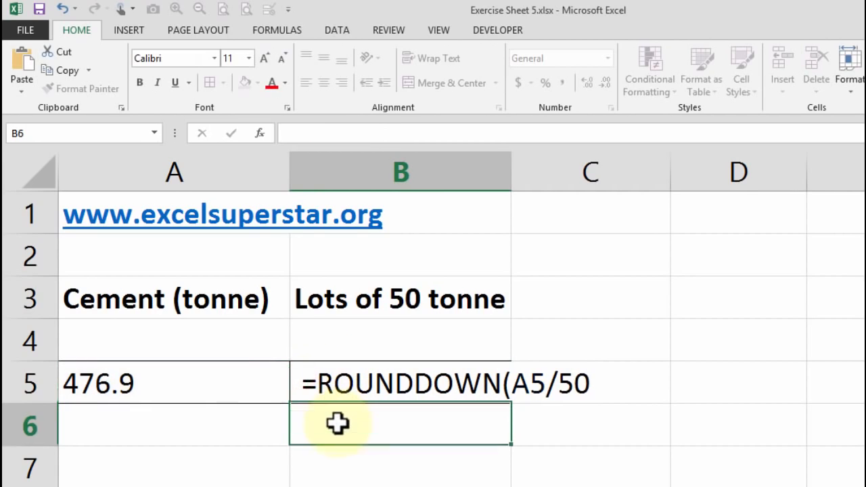
{"action": "type", "text": "="}
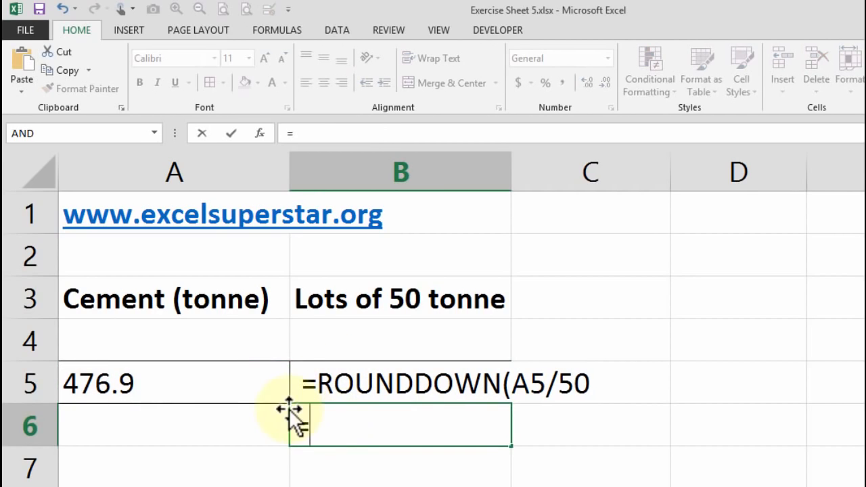
{"action": "key", "text": "ctrl+v"}
{"action": "key", "text": "Return"}
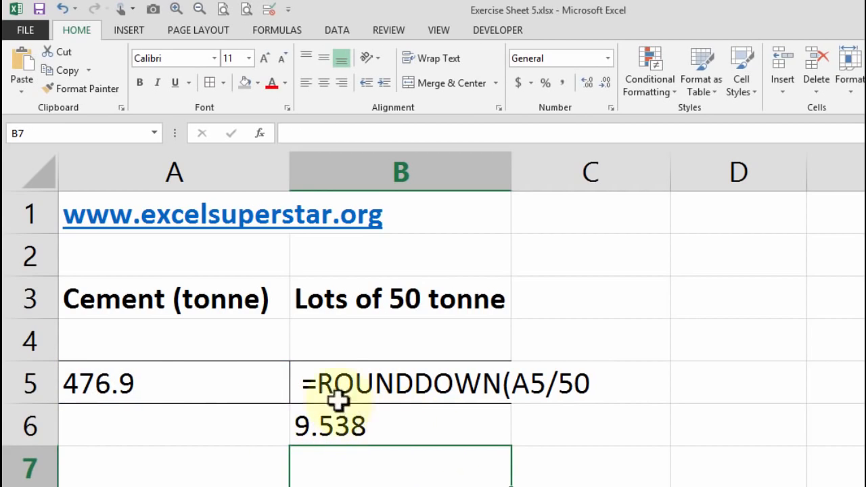
Step: Remove the leading space in B5 and complete the formula as =ROUNDDOWN(A5/50,0)
{"action": "left_click", "coordinate": [308, 382]}
{"action": "key", "text": "Delete"}
{"action": "left_click_drag", "start_coordinate": [509, 383], "coordinate": [599, 385]}
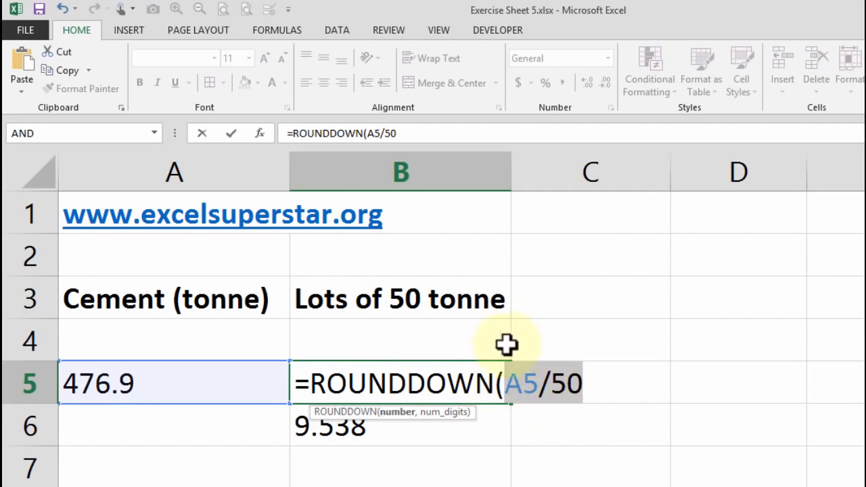
{"action": "left_click", "coordinate": [587, 375]}
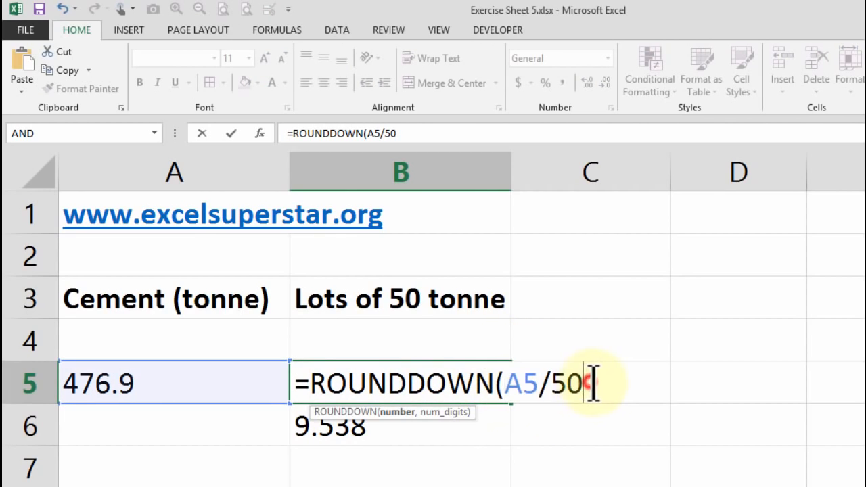
{"action": "type", "text": ",0"}
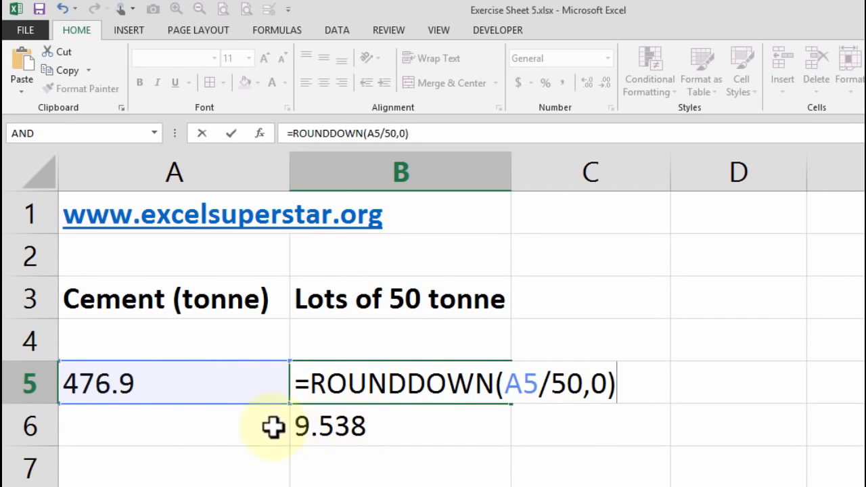
{"action": "key", "text": "Return"}
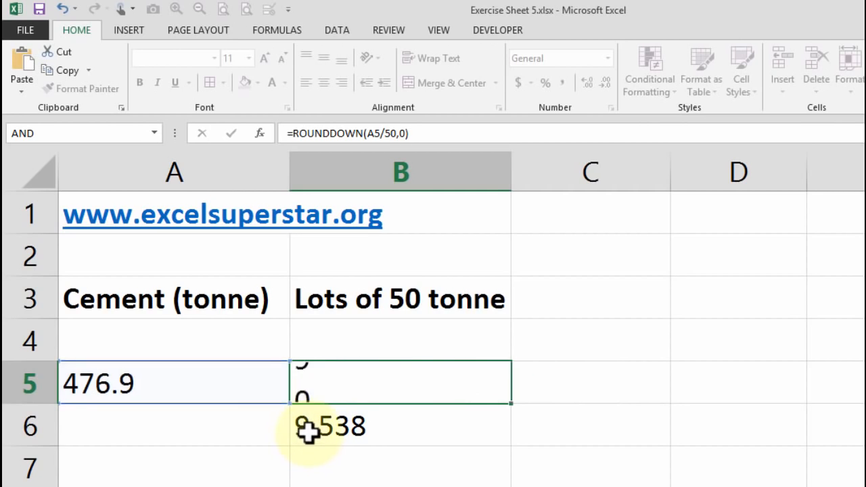
Step: Multiply the ROUNDDOWN result in B5 by 50, making the formula =ROUNDDOWN(A5/50,0)*50
{"action": "double_click", "coordinate": [327, 383]}
{"action": "left_click", "coordinate": [617, 385]}
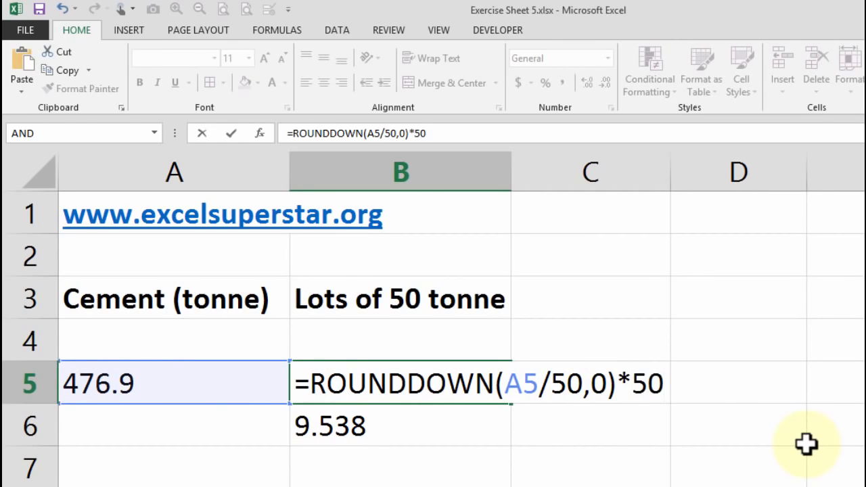
{"action": "key", "text": "Return"}
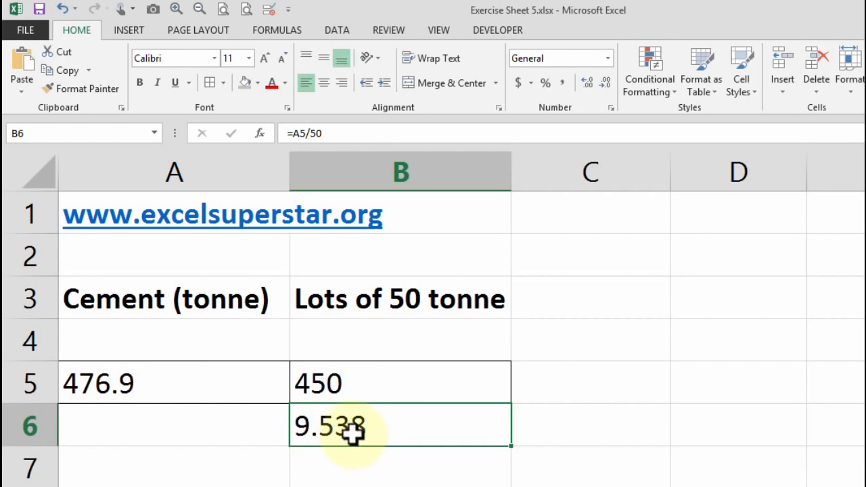
Step: Change the B5 formula to round down to lots of 10, making it =ROUNDDOWN(A5/10,0)*10
{"action": "double_click", "coordinate": [344, 384]}
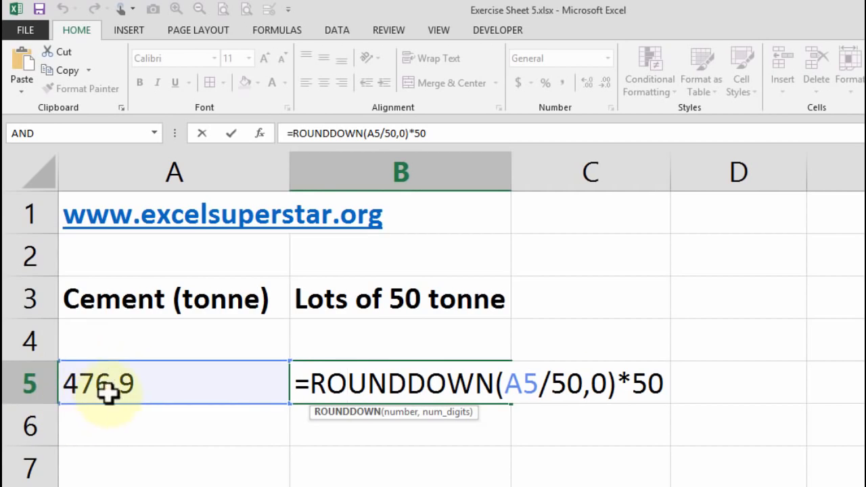
{"action": "left_click", "coordinate": [560, 382]}
{"action": "left_click_drag", "start_coordinate": [560, 382], "coordinate": [567, 383]}
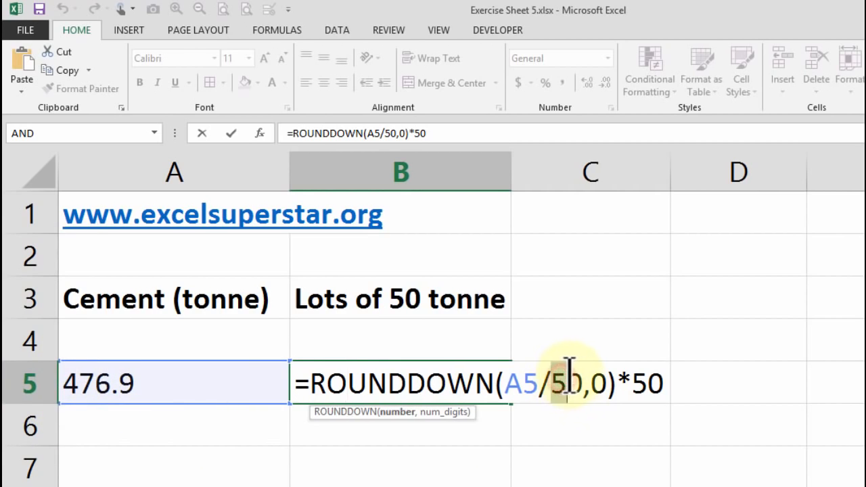
{"action": "type", "text": "1"}
{"action": "left_click_drag", "start_coordinate": [647, 384], "coordinate": [633, 384]}
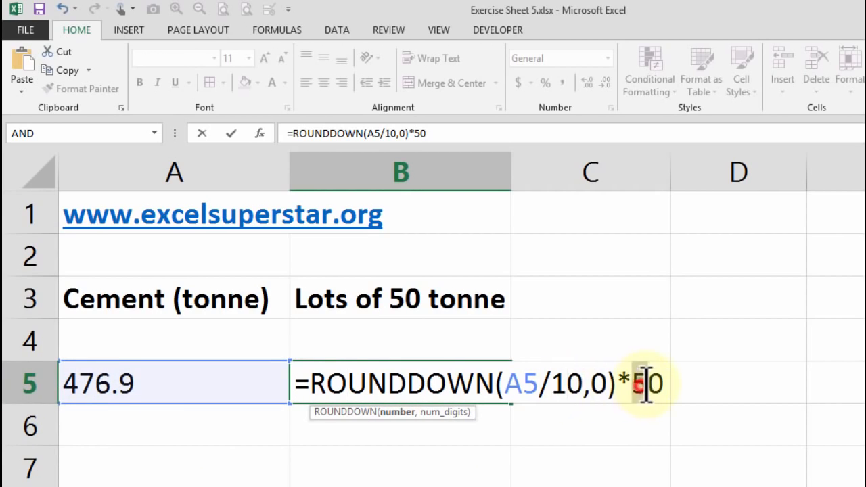
{"action": "type", "text": "1"}
{"action": "key", "text": "Return"}
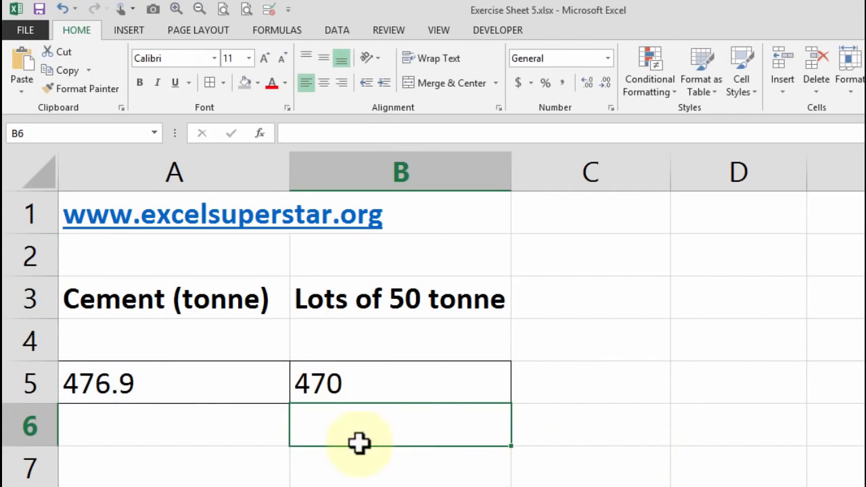
Step: Change both the divisor and the multiplier in the B5 formula to .5, making it =ROUNDDOWN(A5/.5,0)*.5
{"action": "double_click", "coordinate": [365, 382]}
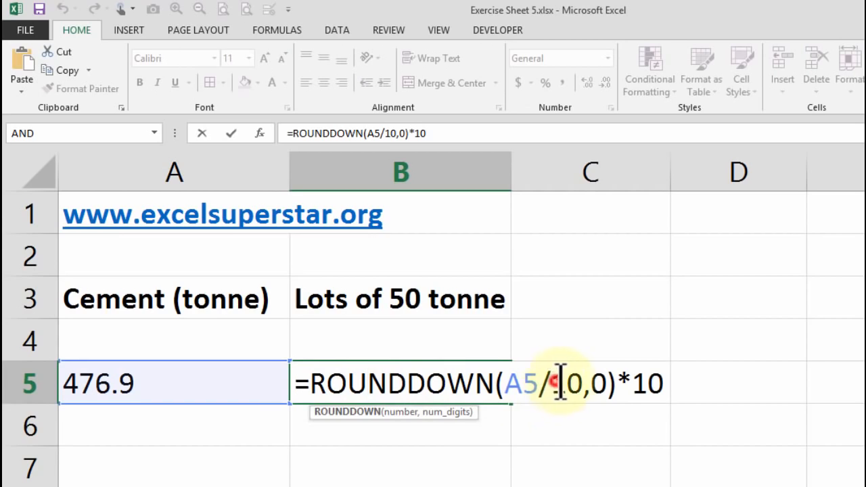
{"action": "left_click_drag", "start_coordinate": [556, 384], "coordinate": [584, 382]}
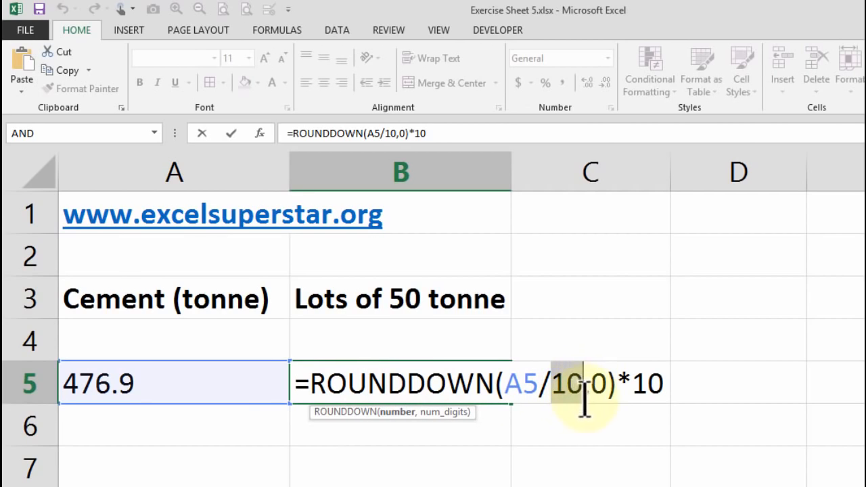
{"action": "type", "text": ".5"}
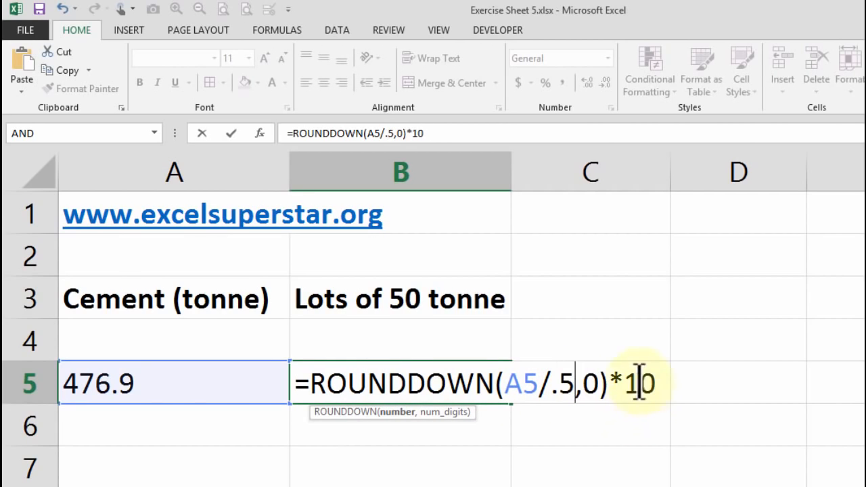
{"action": "double_click", "coordinate": [661, 382]}
{"action": "type", "text": ".5"}
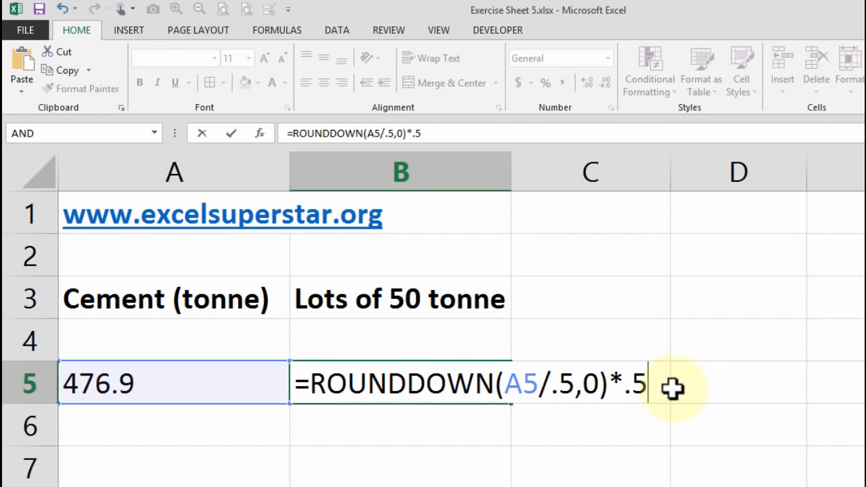
{"action": "key", "text": "Return"}
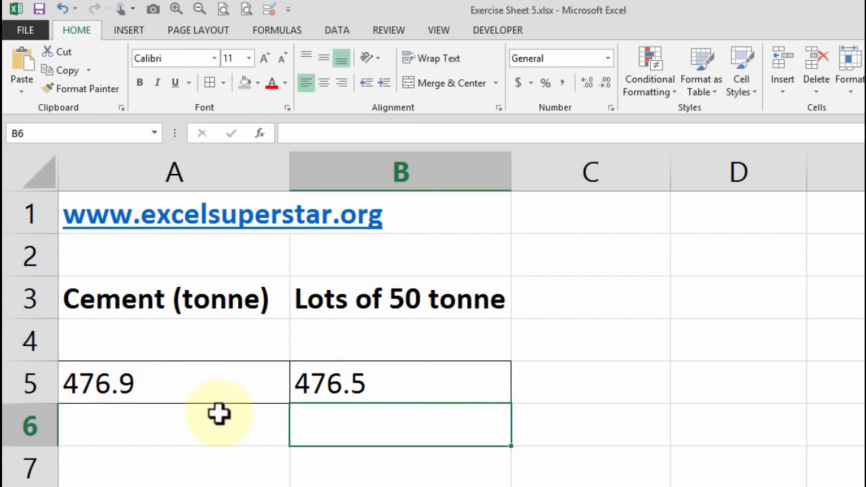
Step: Try ROUNDUP instead of ROUNDDOWN in the B5 formula, removing the old arguments and entering A5 as the number
{"action": "double_click", "coordinate": [363, 383]}
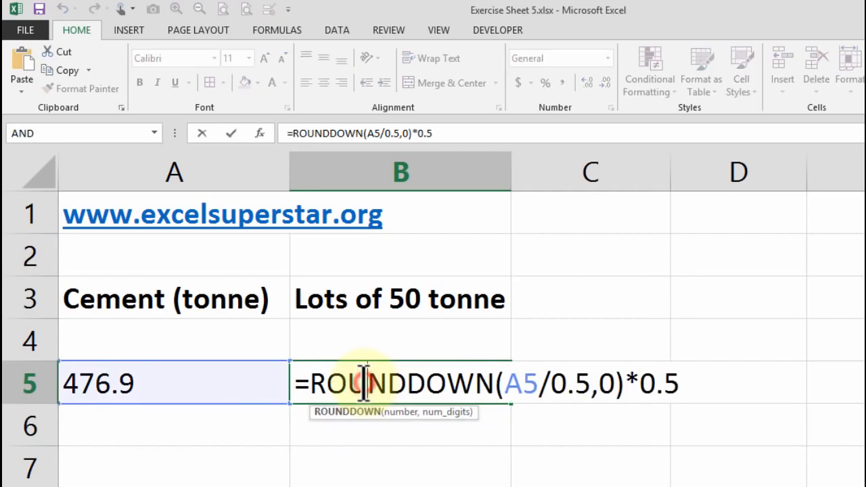
{"action": "left_click_drag", "start_coordinate": [310, 382], "coordinate": [488, 383]}
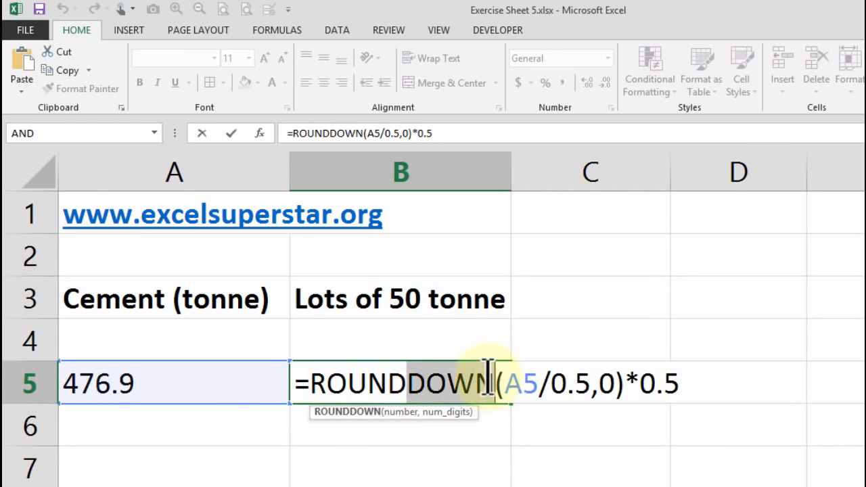
{"action": "type", "text": "UP"}
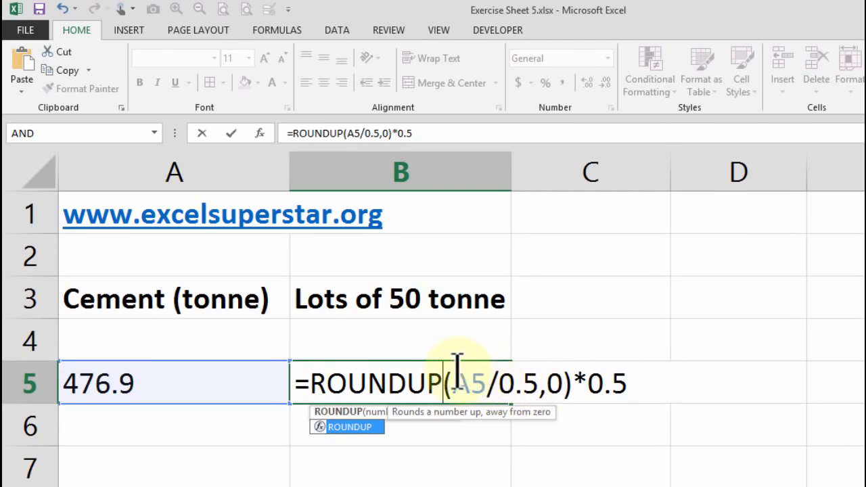
{"action": "left_click_drag", "start_coordinate": [453, 383], "coordinate": [829, 402]}
{"action": "key", "text": "BackSpace"}
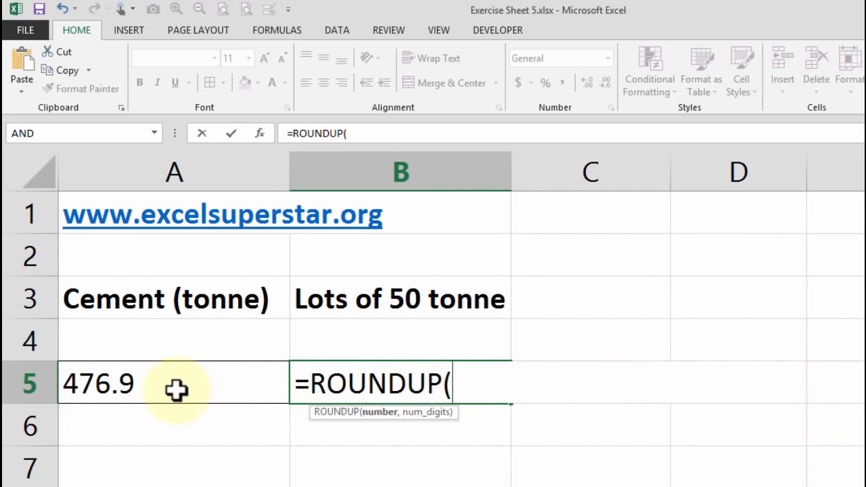
{"action": "left_click", "coordinate": [172, 384]}
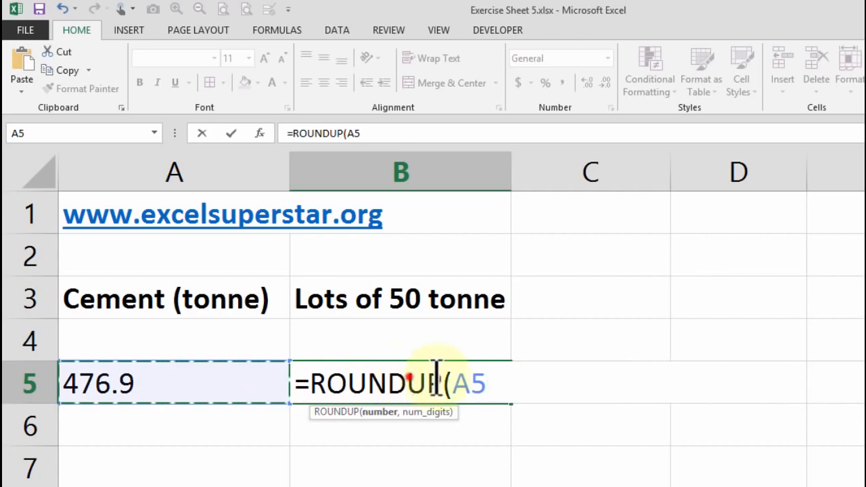
Step: Replace the unfinished ROUNDUP formula in B5 with =ROUNDDOWN(A5/12,0)*12 to round down to lots of 12
{"action": "left_click_drag", "start_coordinate": [406, 384], "coordinate": [708, 405]}
{"action": "type", "text": "do"}
{"action": "key", "text": "Tab"}
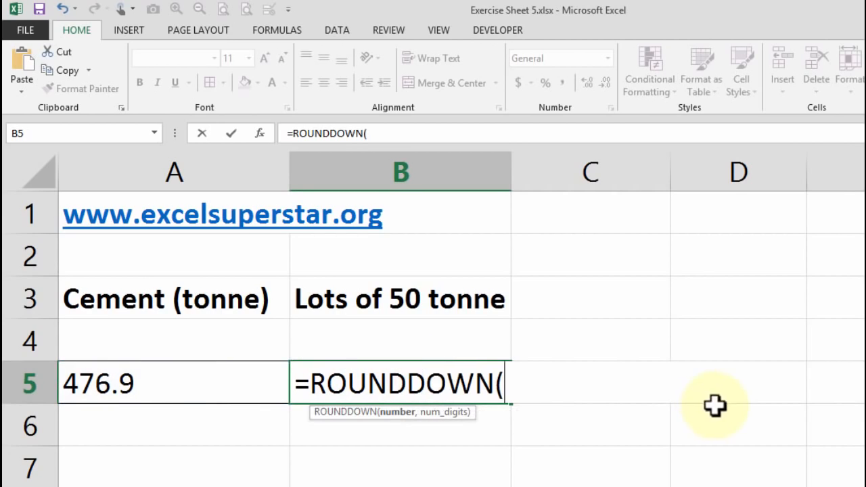
{"action": "left_click", "coordinate": [95, 384]}
{"action": "type", "text": "/"}
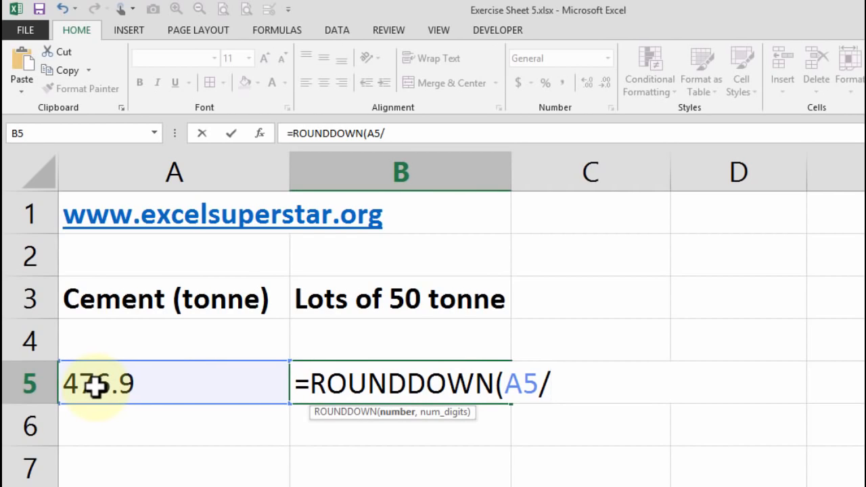
{"action": "type", "text": "12,0)"}
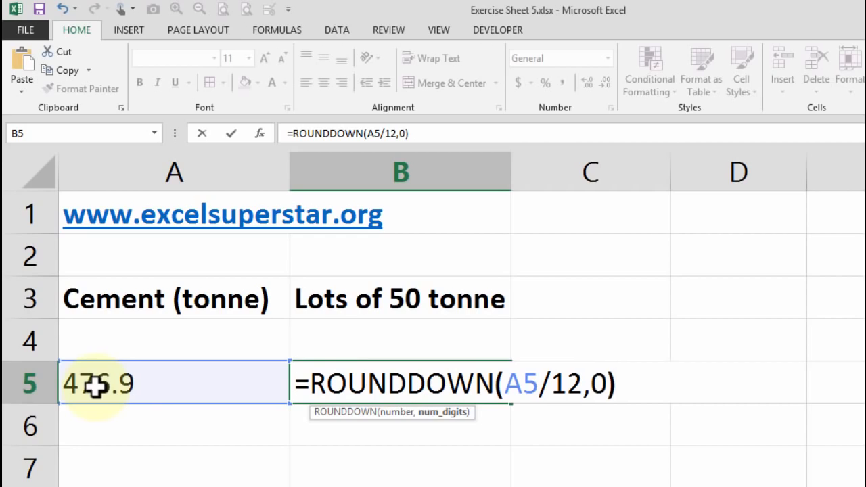
{"action": "type", "text": "*"}
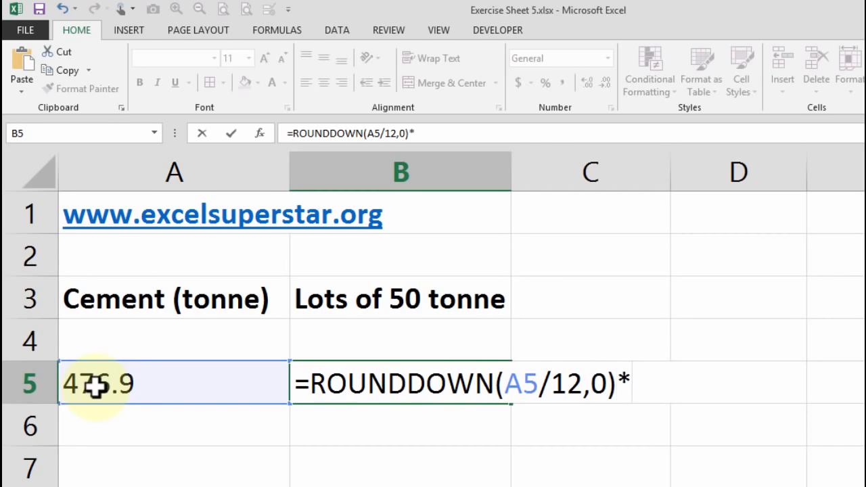
{"action": "type", "text": "12"}
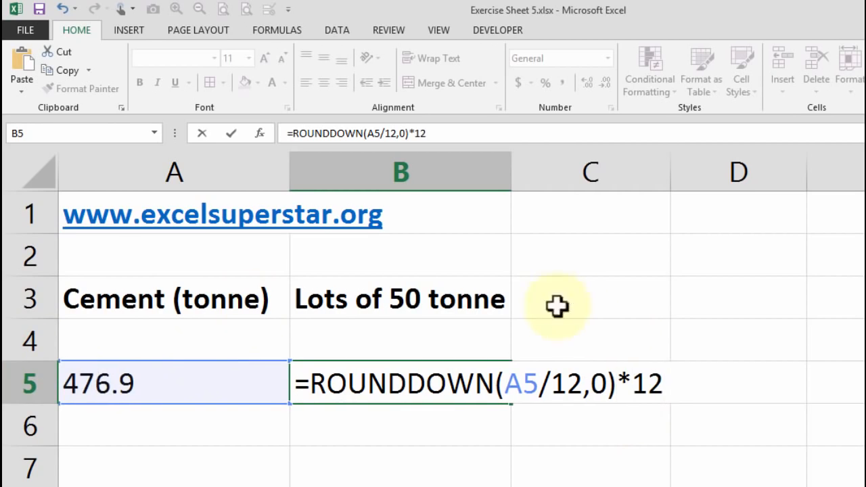
{"action": "left_click", "coordinate": [608, 390]}
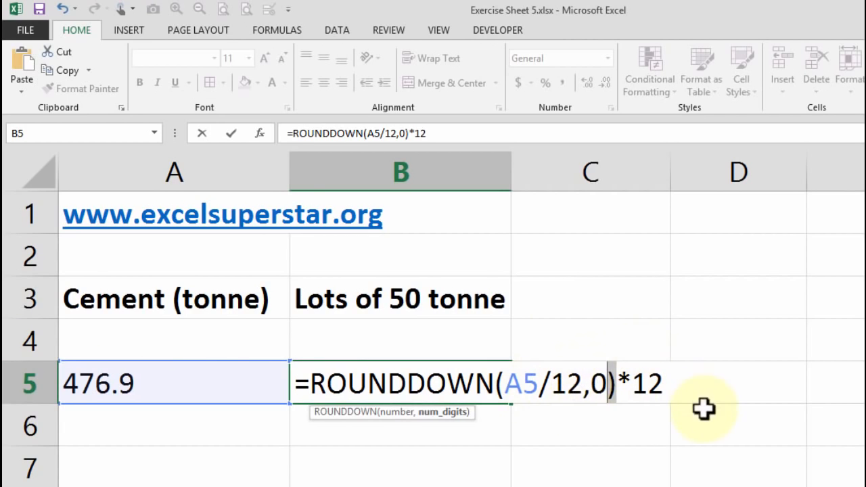
{"action": "key", "text": "Return"}
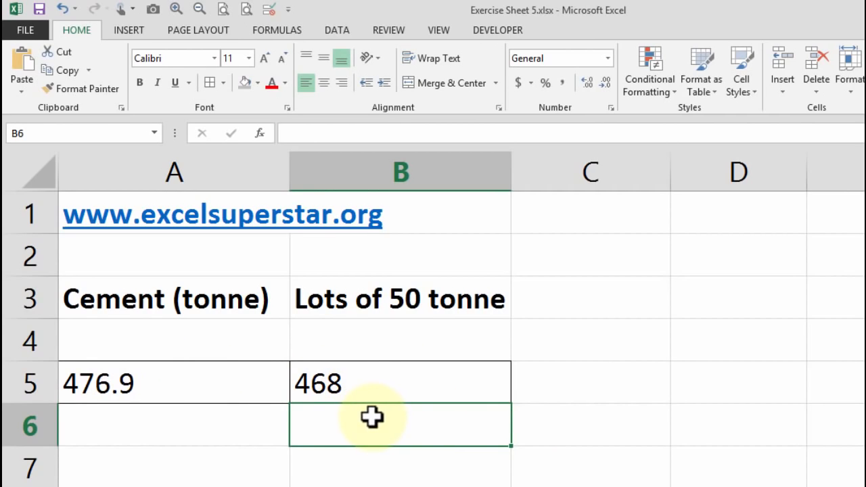
Step: Check the rounded quantity by calculating =B5/12 in B6, and select B5 again
{"action": "type", "text": "="}
{"action": "left_click", "coordinate": [327, 372]}
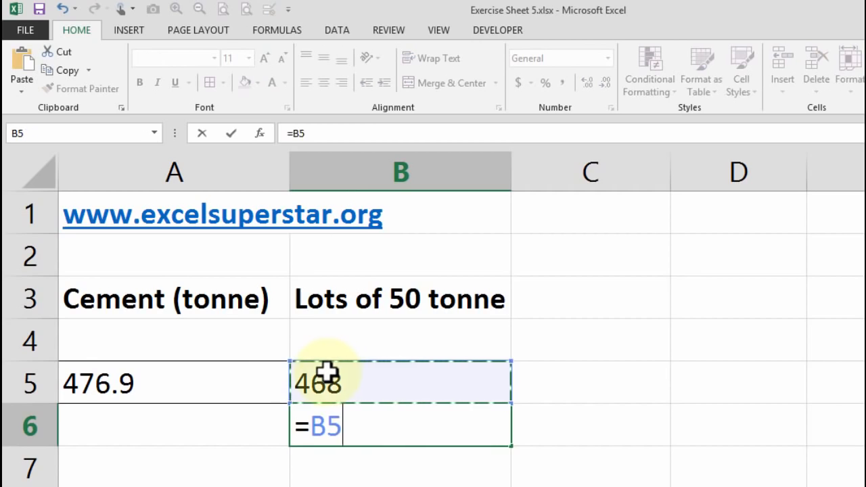
{"action": "type", "text": "/12"}
{"action": "key", "text": "Return"}
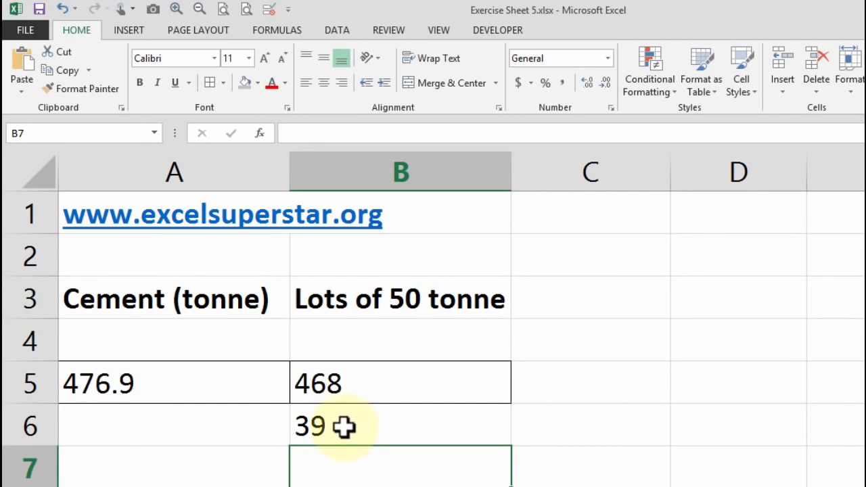
{"action": "left_click", "coordinate": [345, 389]}
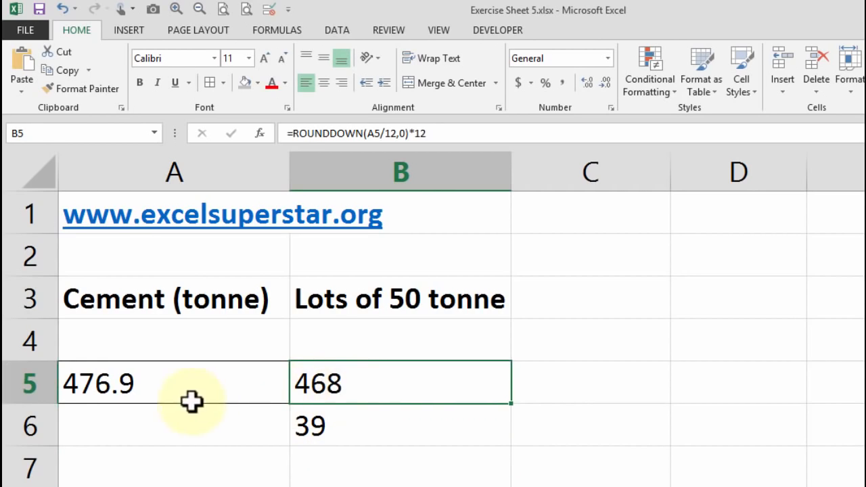